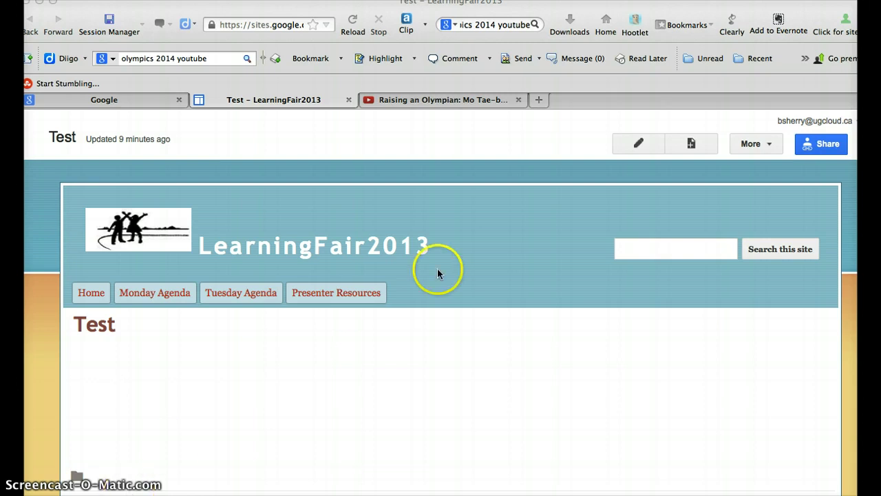
click(450, 100)
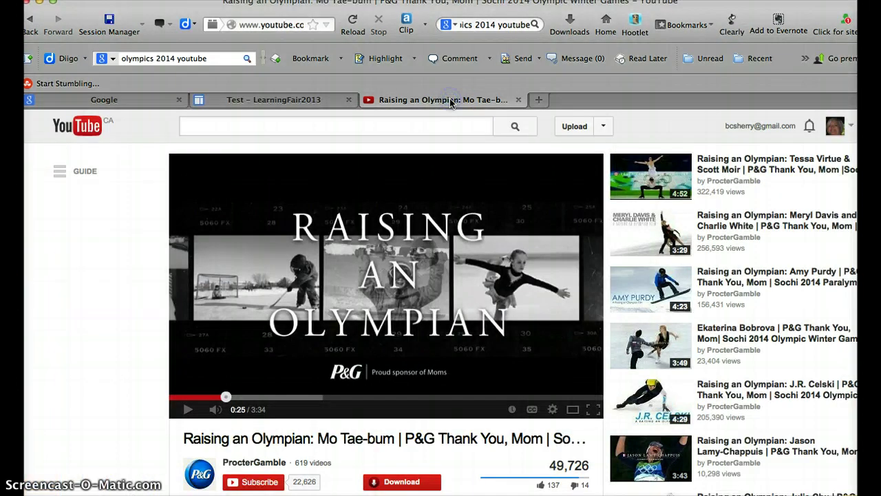
scroll(429, 353, down, 5)
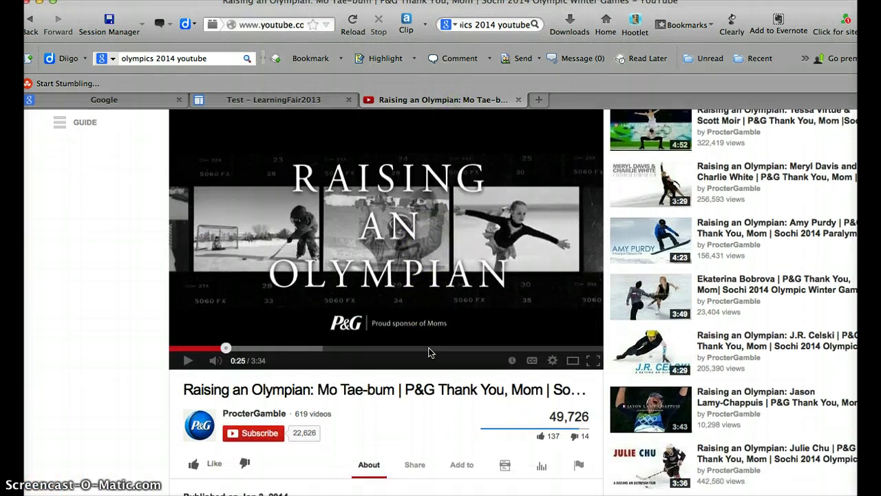
scroll(428, 352, down, 2)
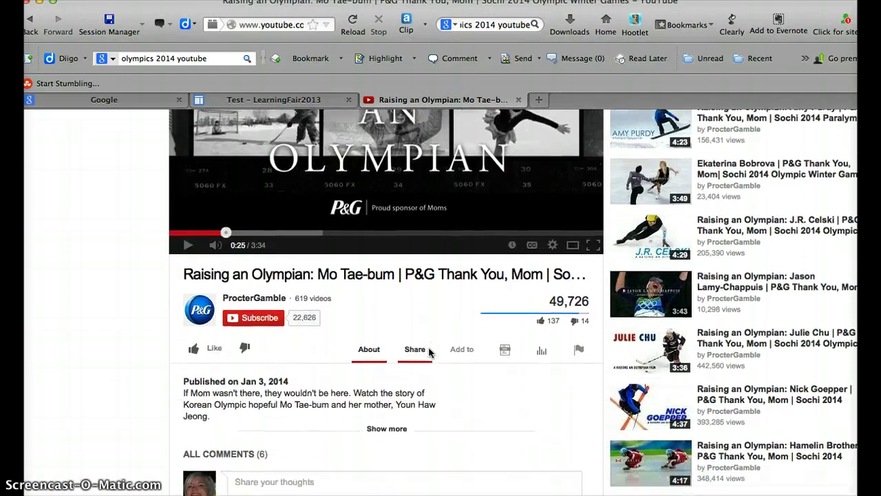
scroll(428, 352, up, 4)
scroll(428, 352, down, 3)
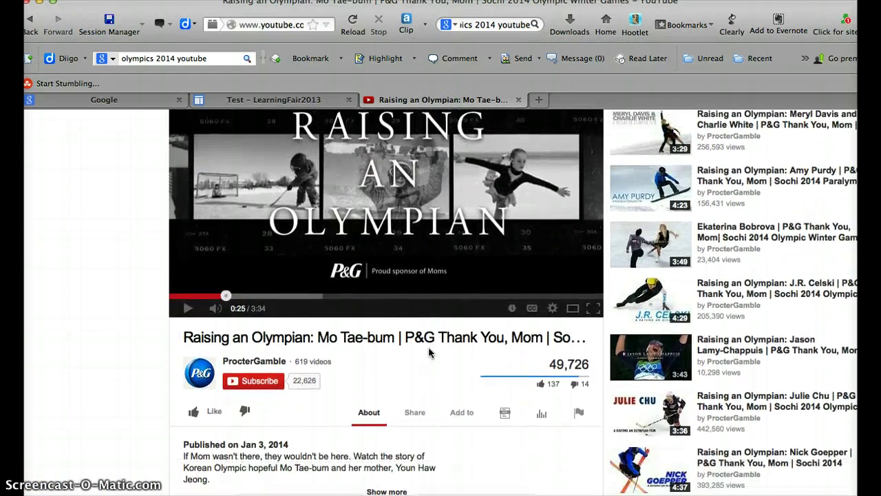
scroll(428, 352, down, 2)
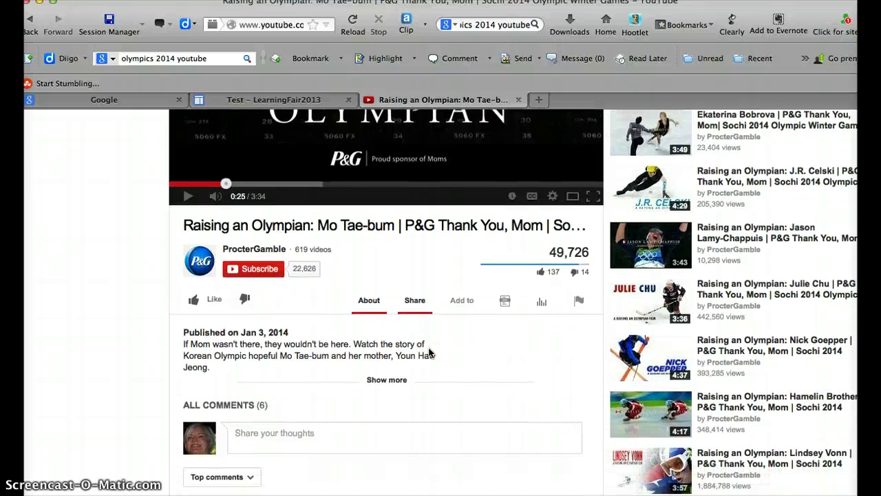
click(414, 305)
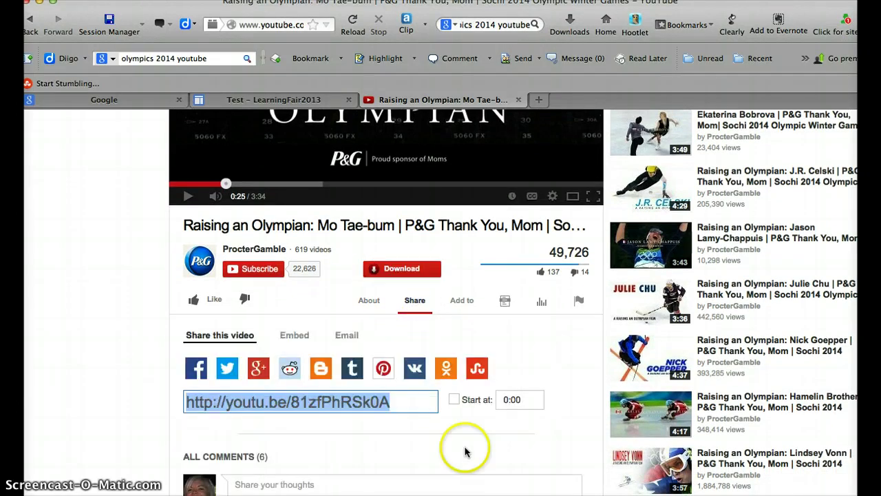
scroll(435, 462, down, 2)
scroll(435, 462, down, 2)
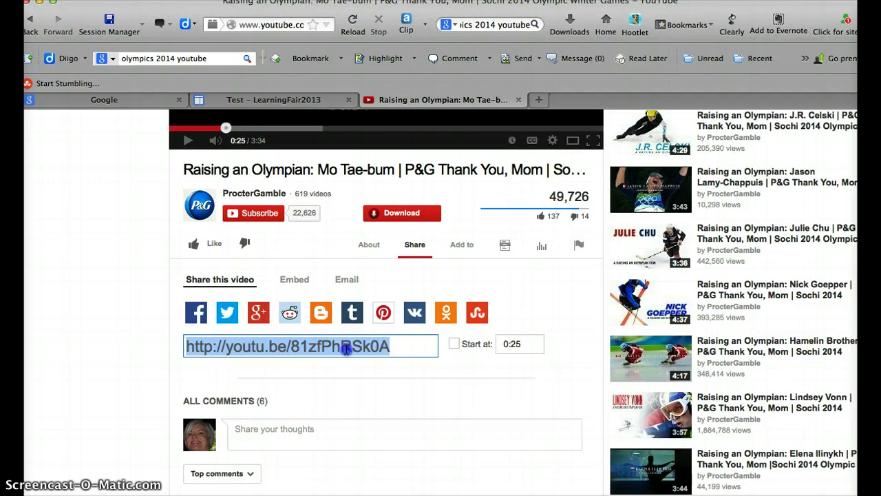
right_click(372, 348)
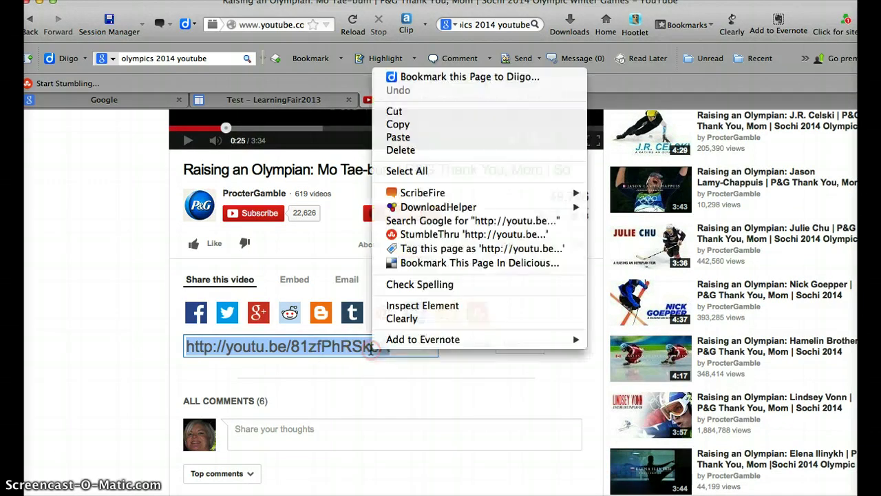
click(407, 128)
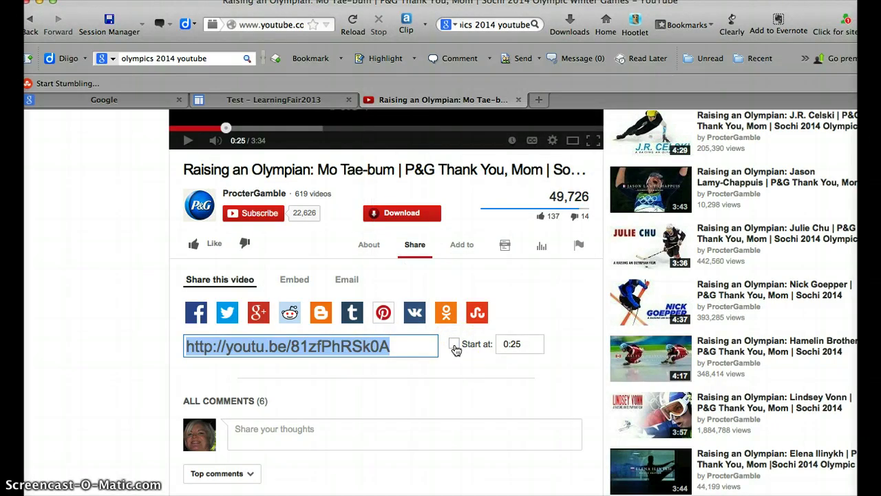
Rewind the Raising an Olympian video to 0:00 and return to the Test site page
click(207, 131)
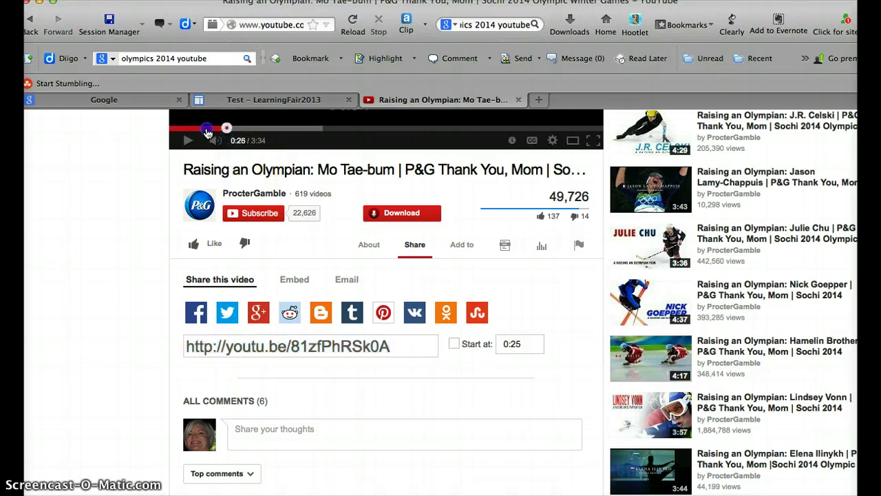
drag(177, 131, 176, 131)
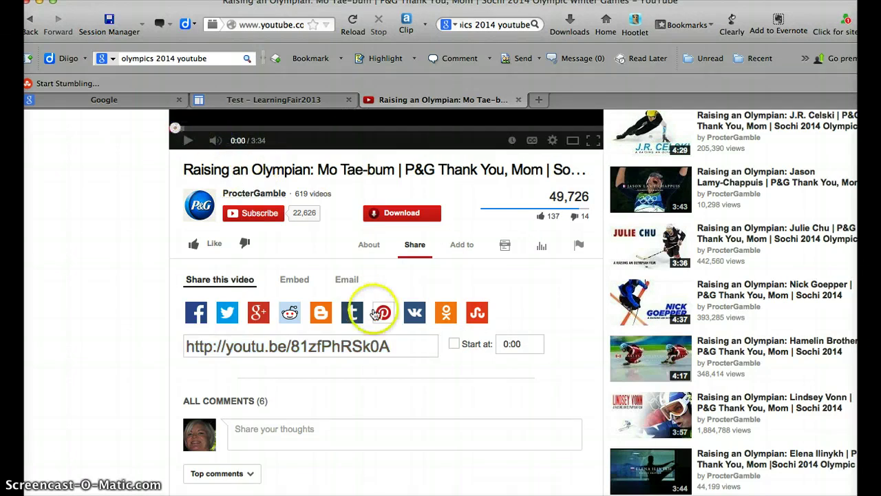
click(392, 346)
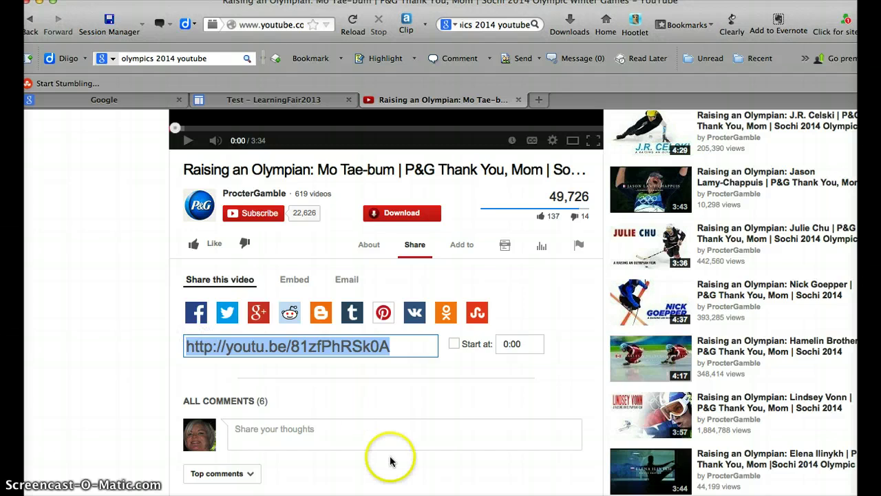
click(281, 103)
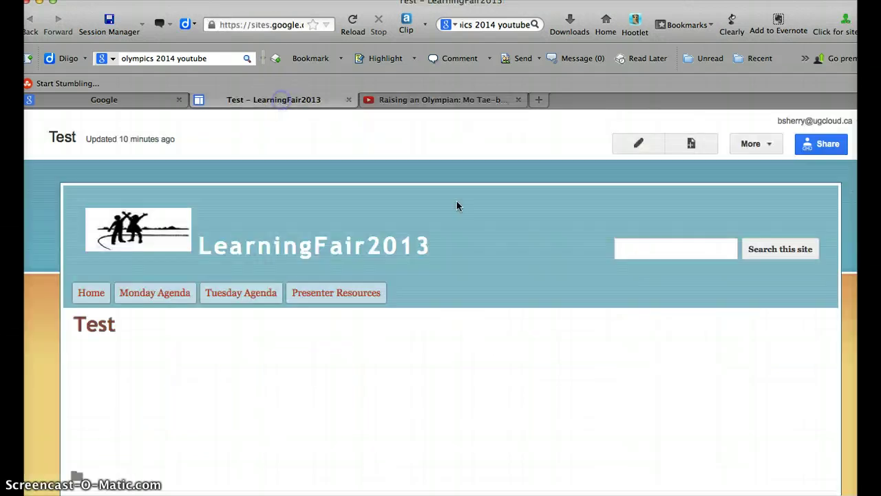
Put the Test page in edit mode and choose Insert > YouTube from the body
click(639, 143)
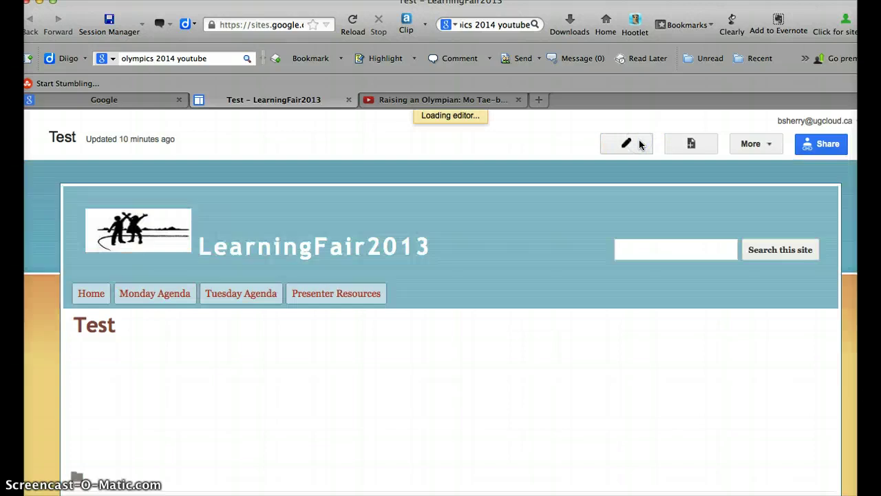
scroll(472, 418, down, 1)
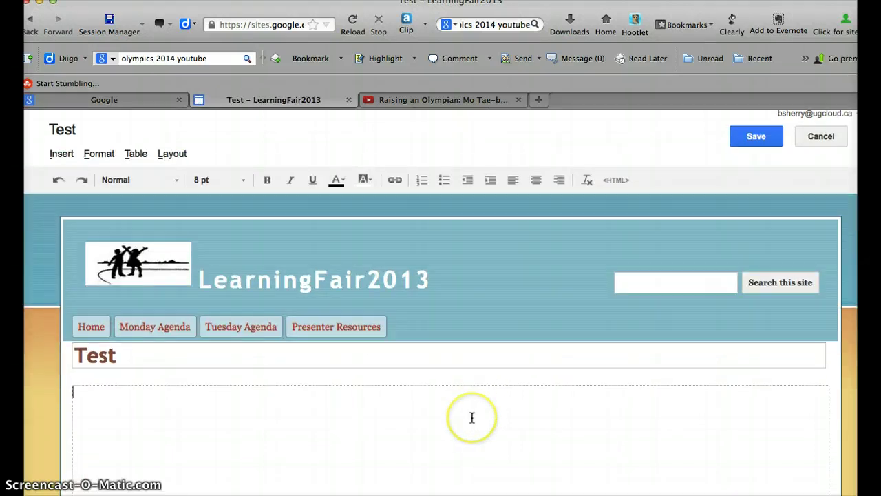
click(438, 417)
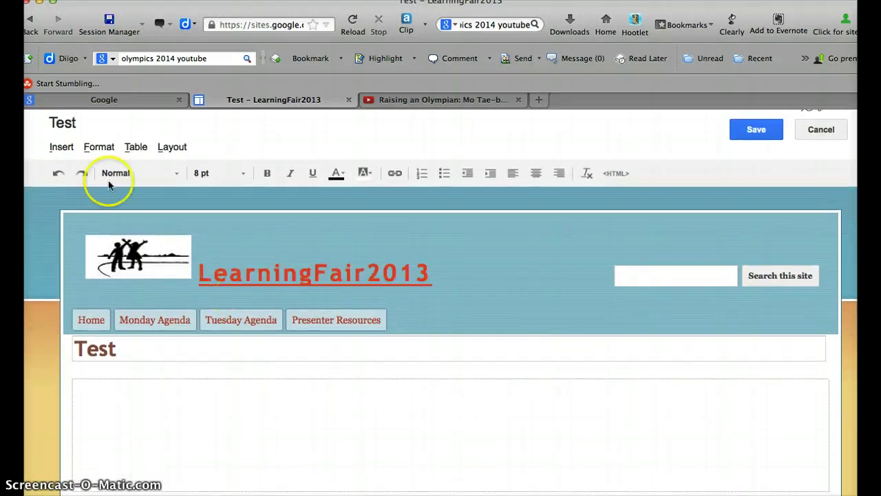
click(63, 148)
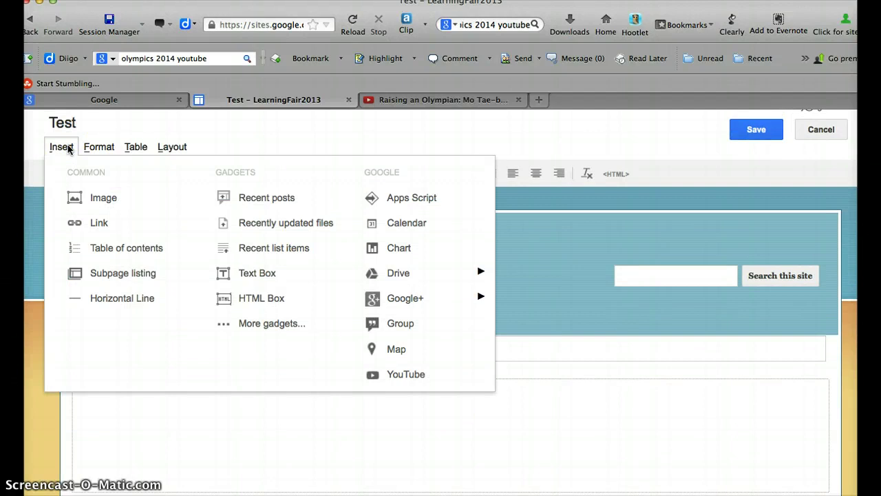
click(99, 147)
click(62, 147)
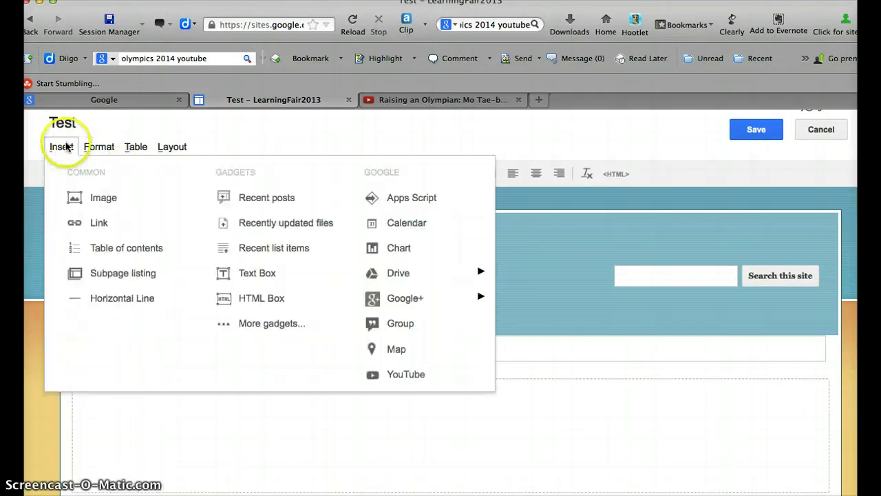
click(415, 375)
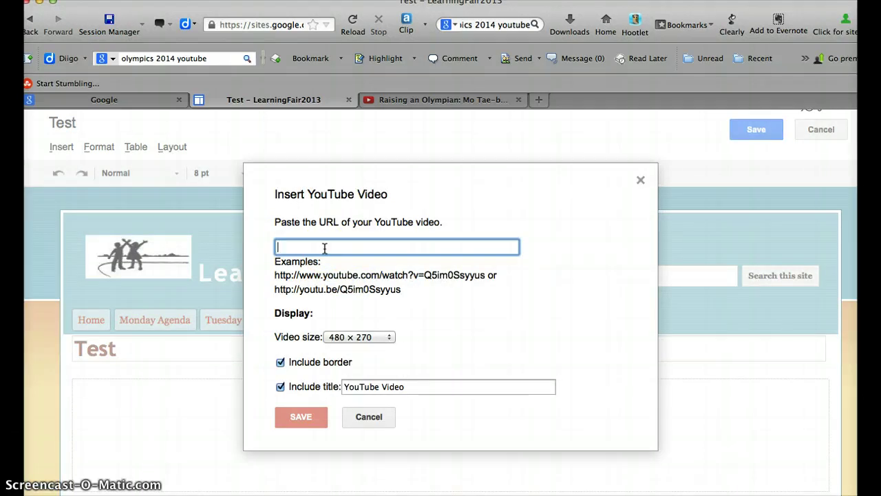
key(super+v)
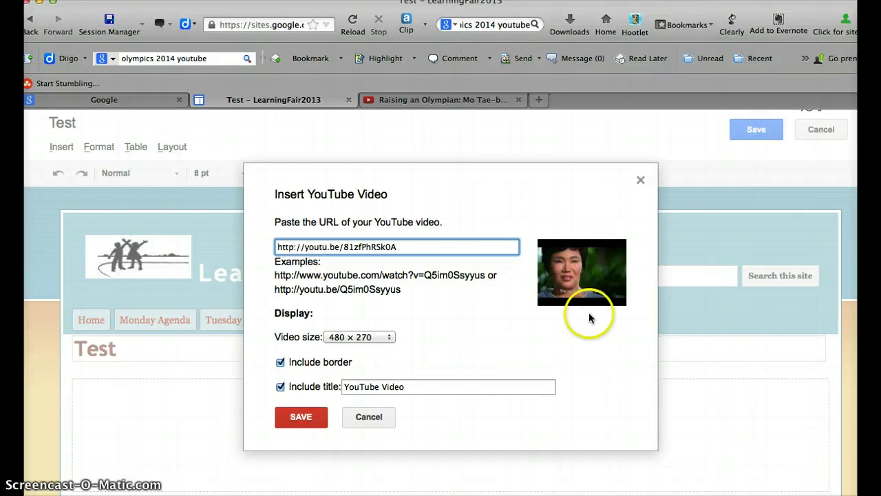
click(389, 337)
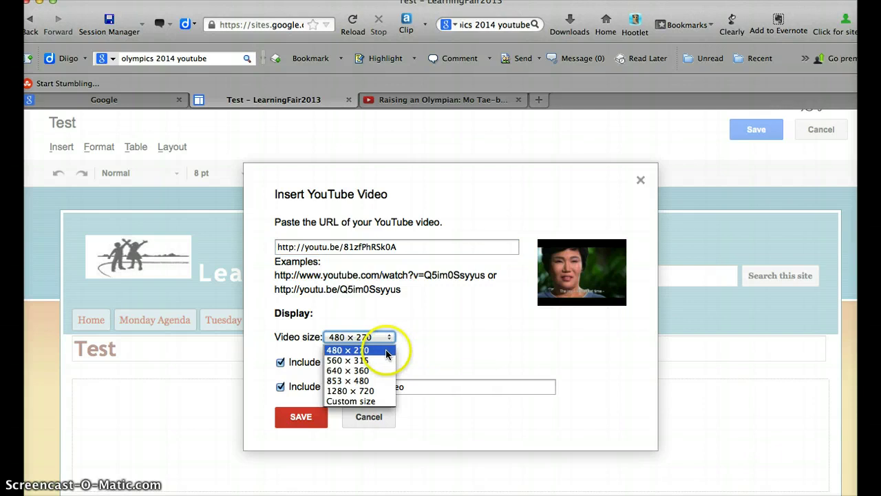
click(386, 351)
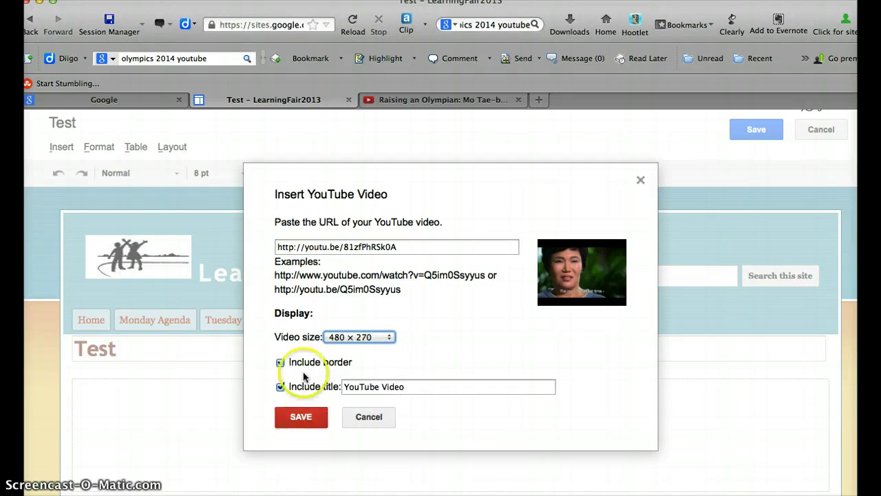
Insert the YouTube video and align its box to the center of the page
click(300, 416)
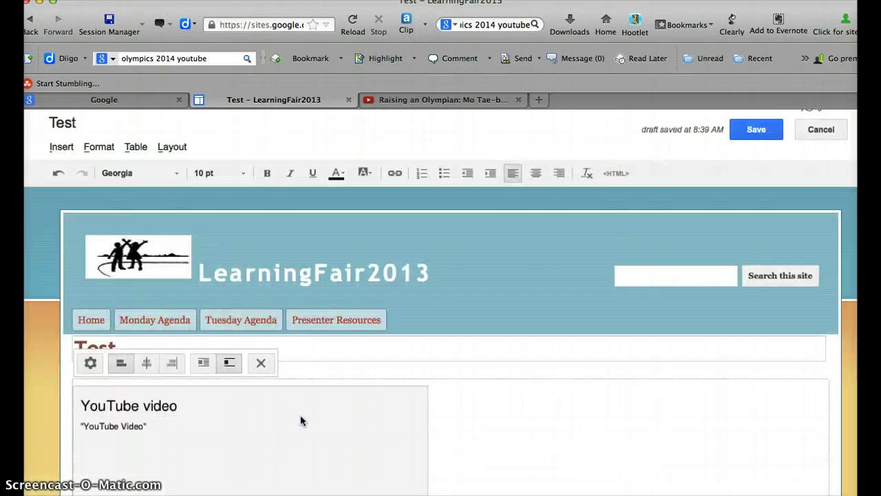
click(477, 414)
scroll(541, 414, down, 5)
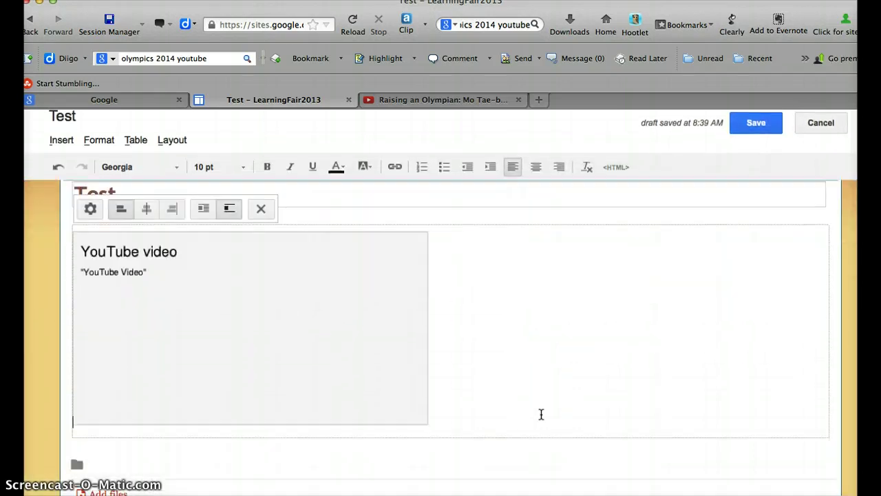
scroll(542, 414, up, 2)
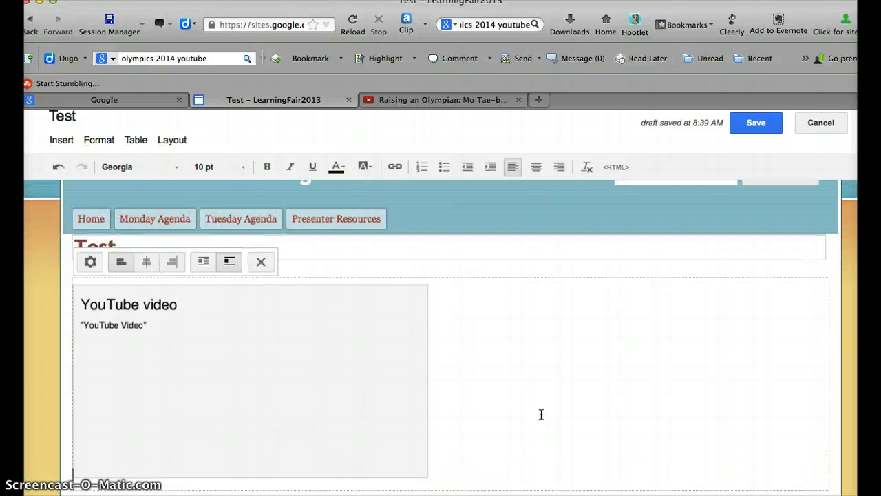
scroll(541, 413, up, 2)
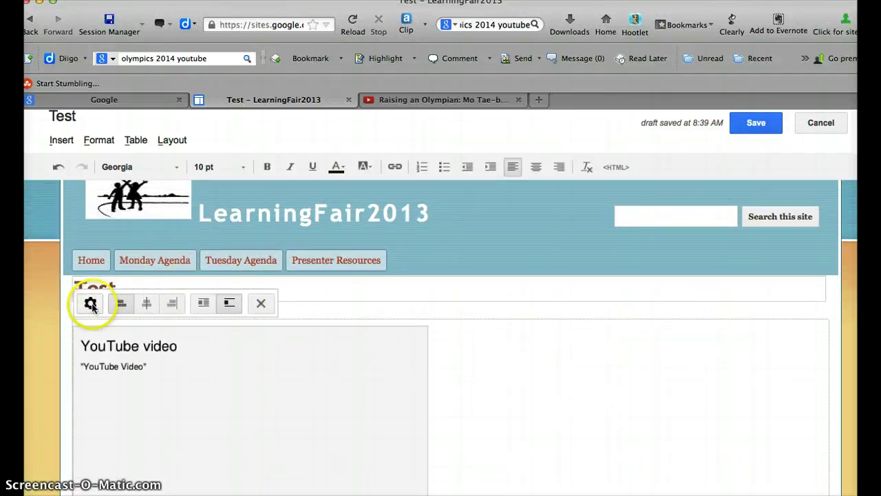
click(146, 304)
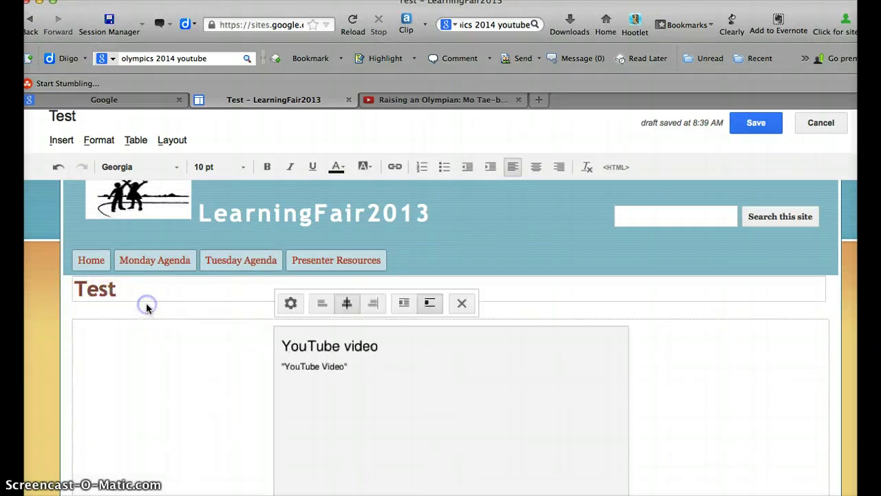
Confirm the video's properties unchanged and save the Test page
click(290, 304)
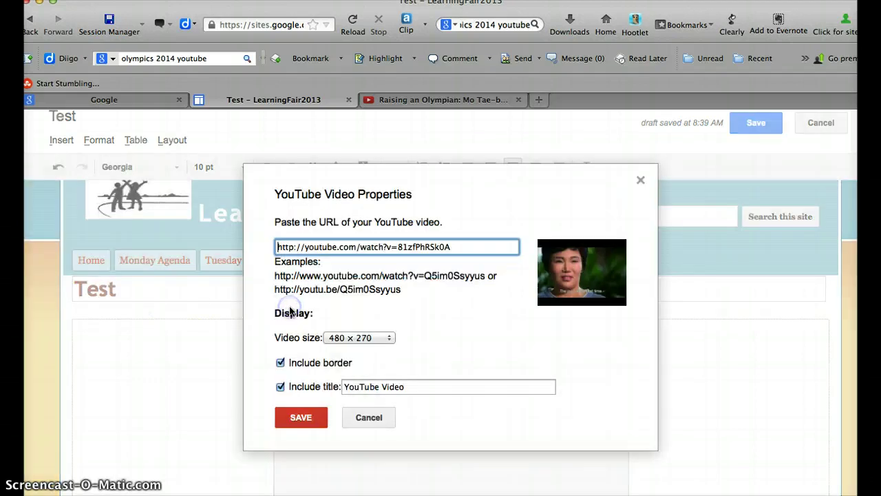
click(303, 418)
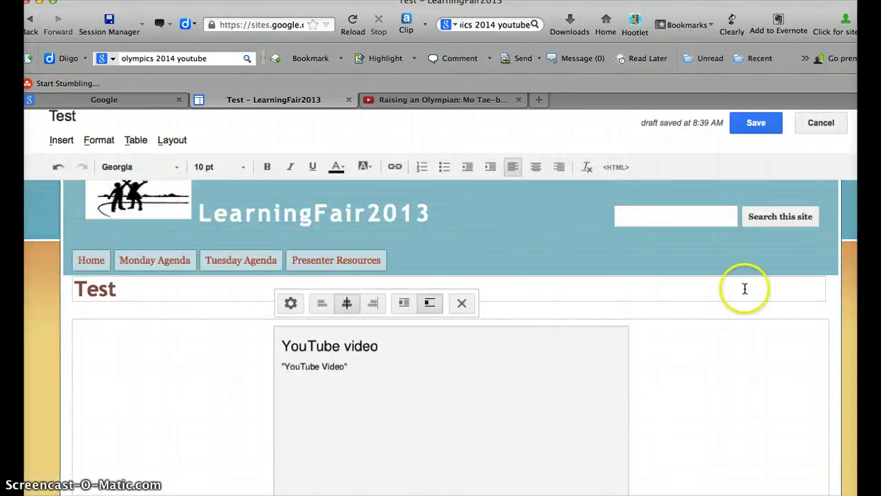
click(769, 121)
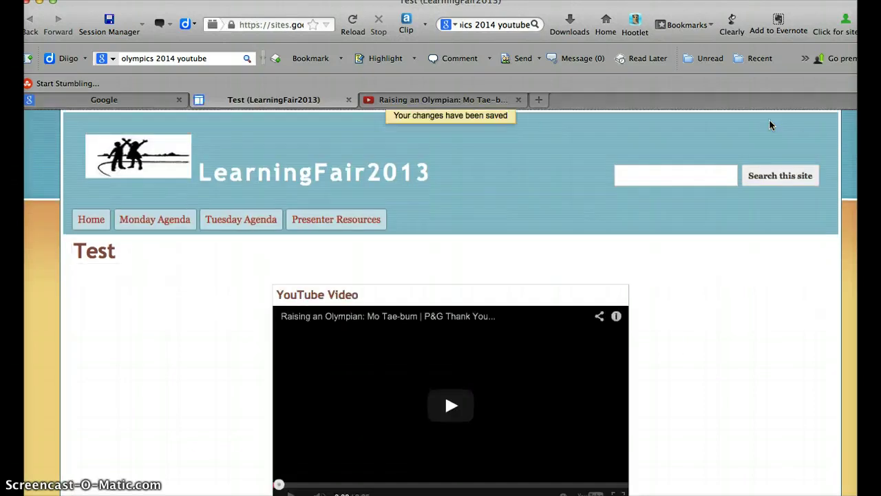
Scroll through the saved Test page to check the embedded Mo Tae-bum video
click(764, 338)
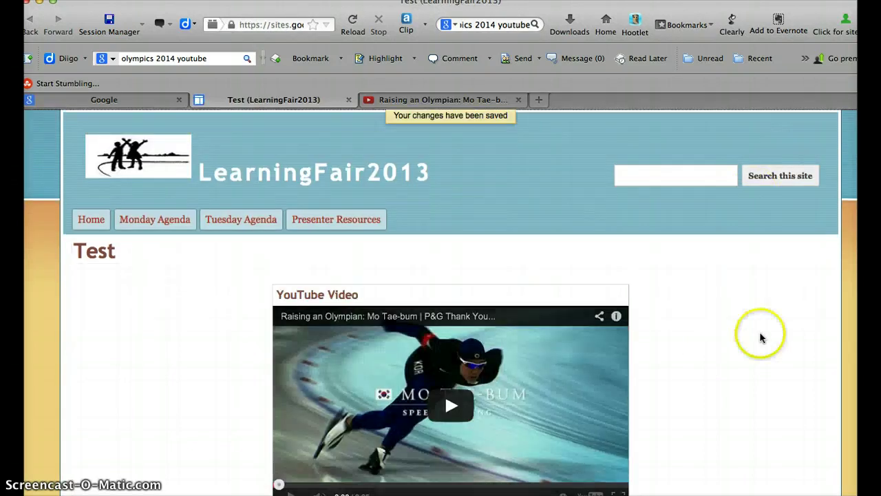
scroll(768, 344, down, 3)
scroll(767, 344, up, 1)
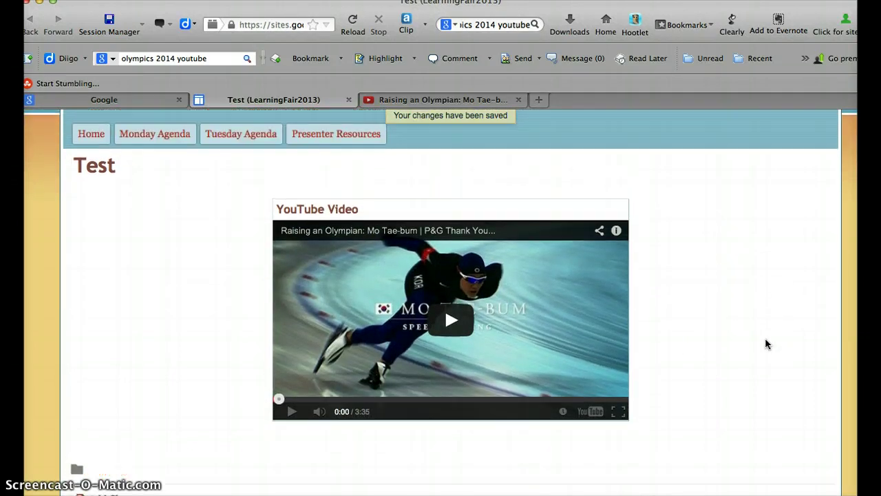
scroll(767, 344, down, 1)
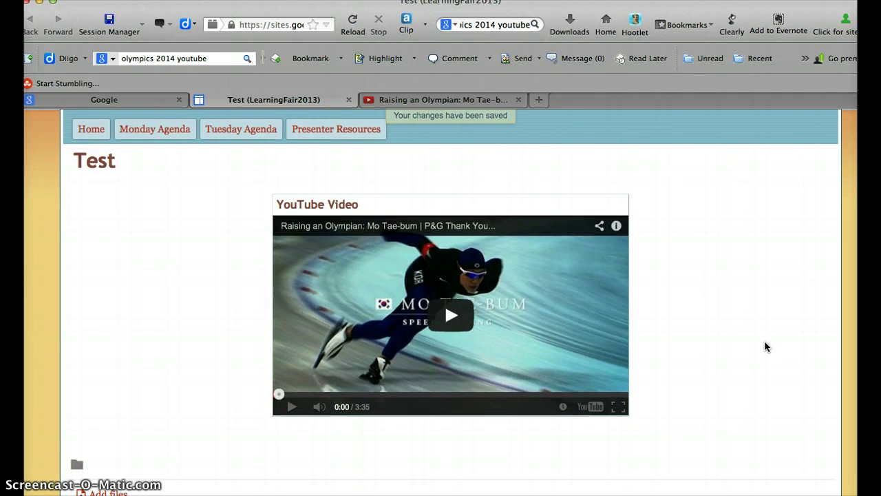
click(750, 356)
scroll(750, 358, up, 4)
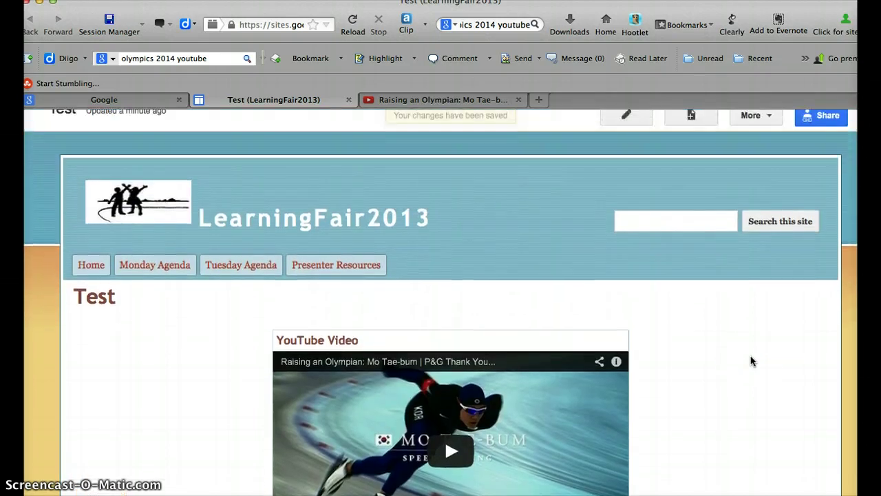
scroll(739, 324, up, 1)
Reopen the Test page for editing below the video, then return to the YouTube video tab
click(636, 140)
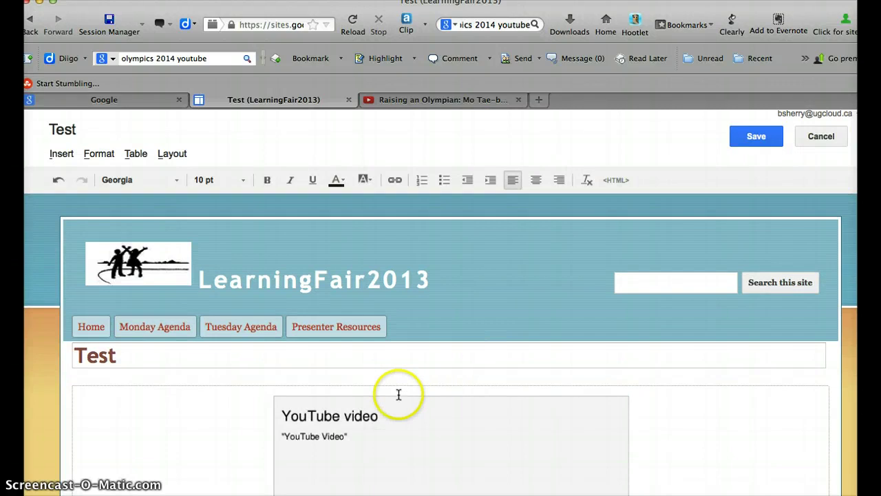
click(638, 435)
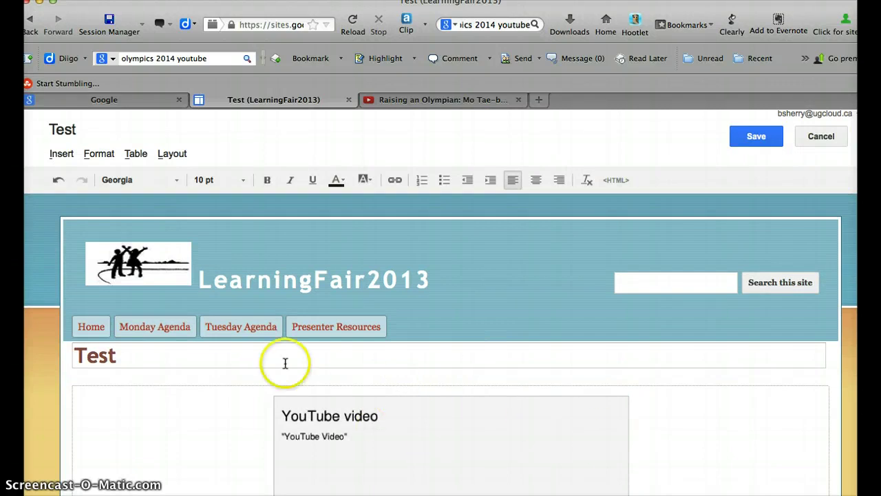
scroll(714, 464, down, 5)
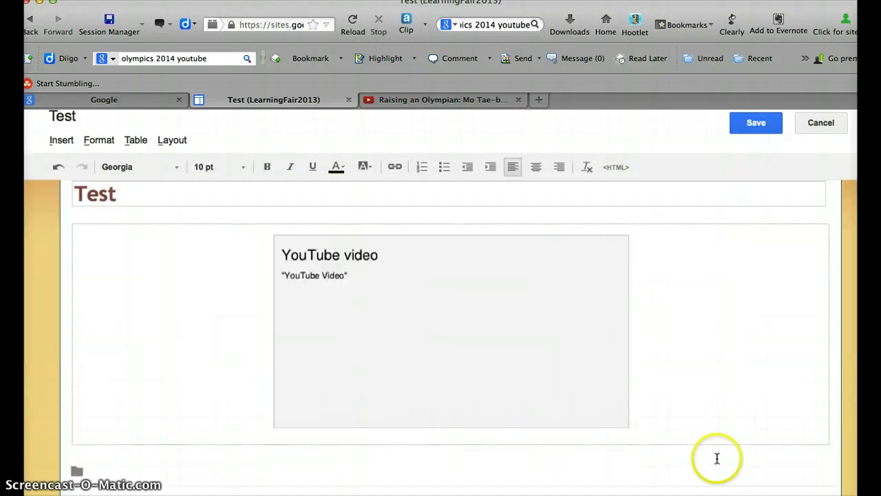
click(416, 100)
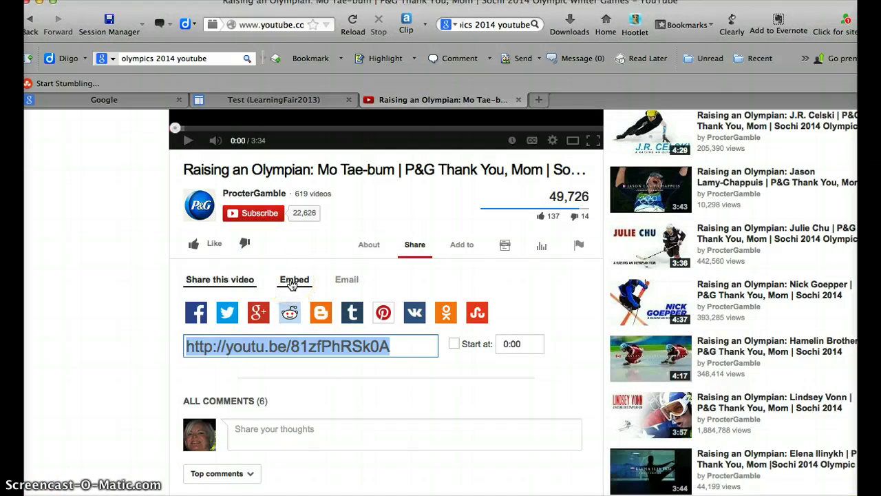
Reveal the video's 560 × 315 iframe embed code under Share and select all of it
click(292, 283)
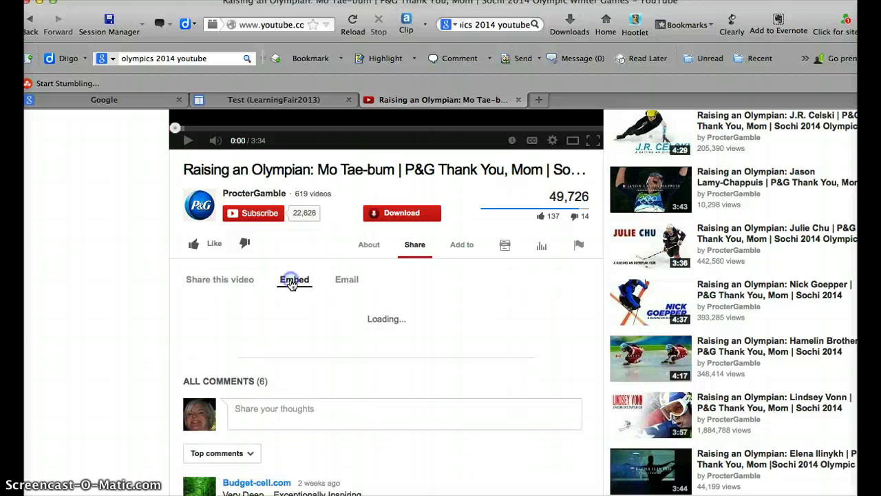
scroll(524, 318, down, 1)
scroll(525, 318, down, 1)
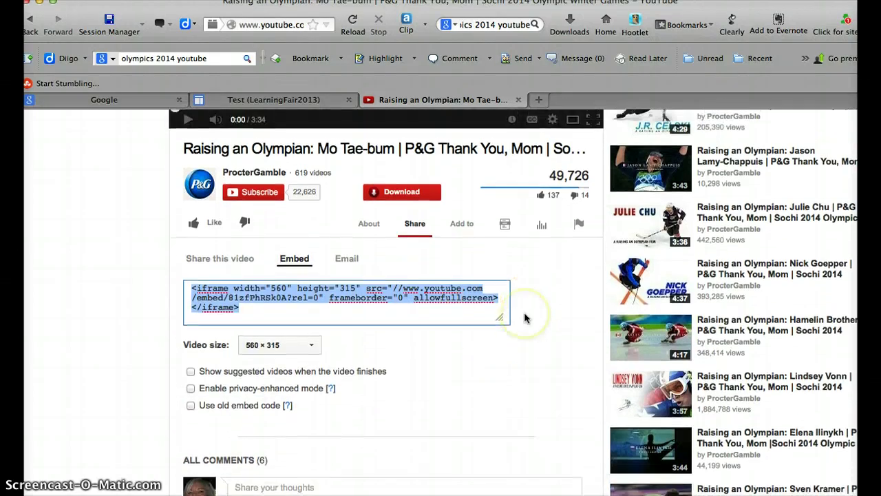
click(311, 294)
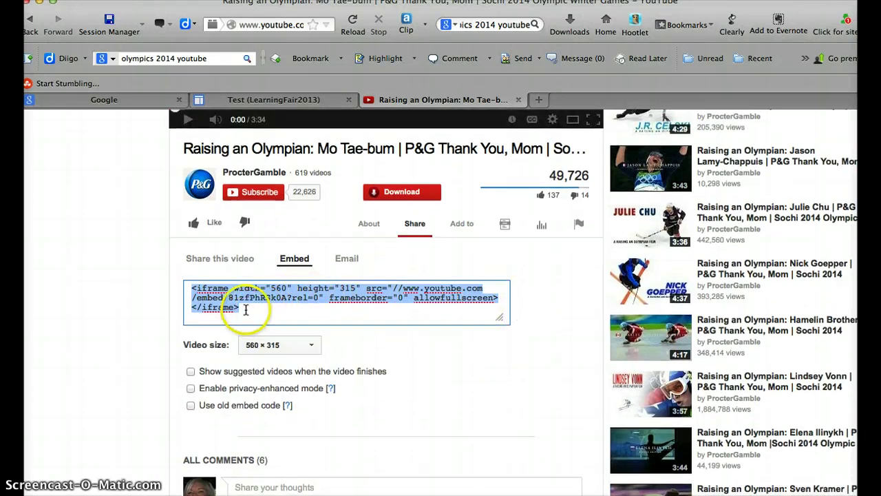
click(252, 305)
click(182, 286)
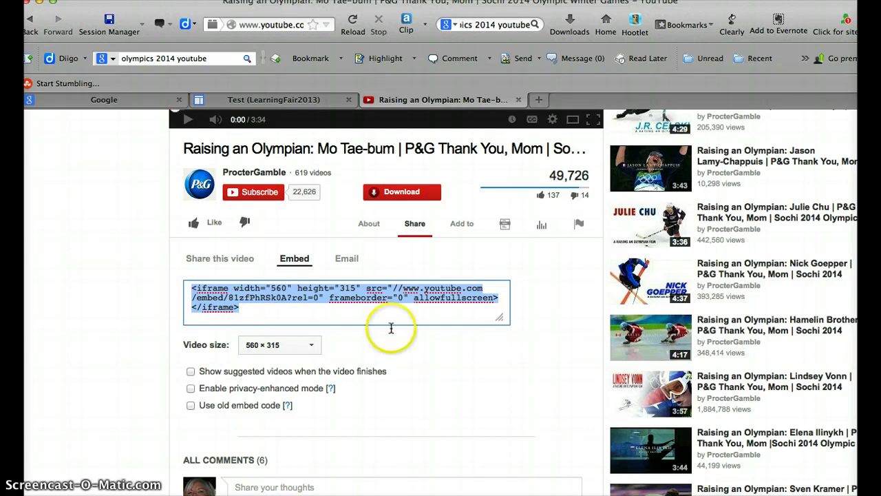
scroll(393, 379, down, 2)
scroll(395, 378, up, 10)
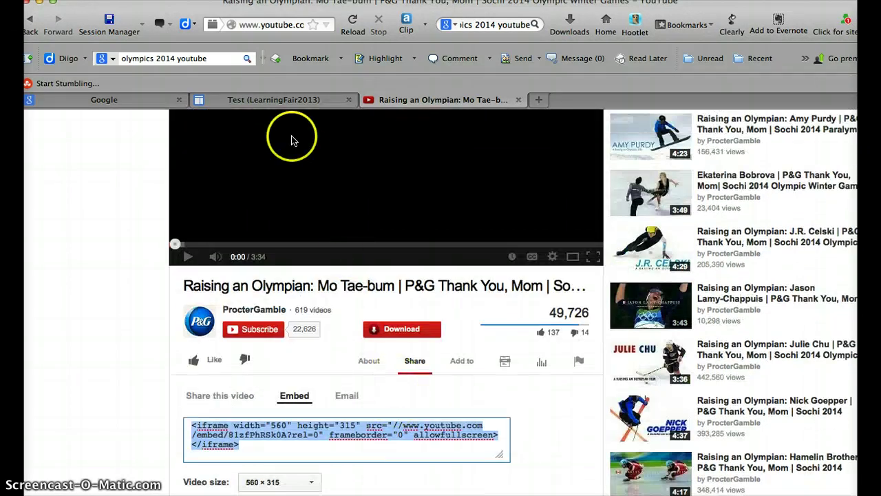
Back in the Test page editor, open the Edit HTML source window
click(276, 99)
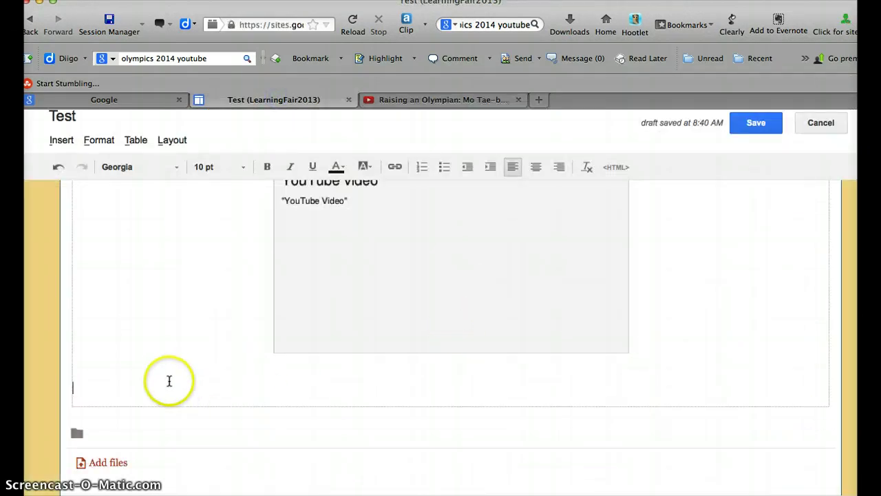
scroll(158, 288, up, 3)
scroll(158, 288, up, 4)
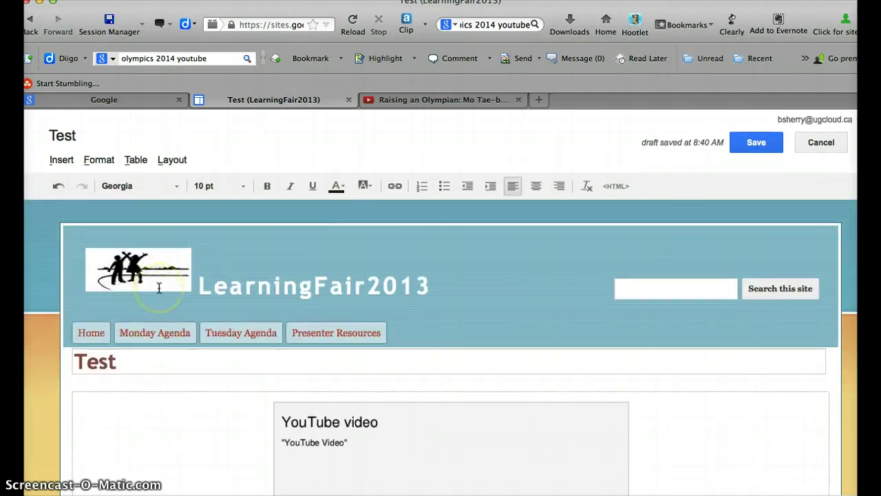
click(62, 161)
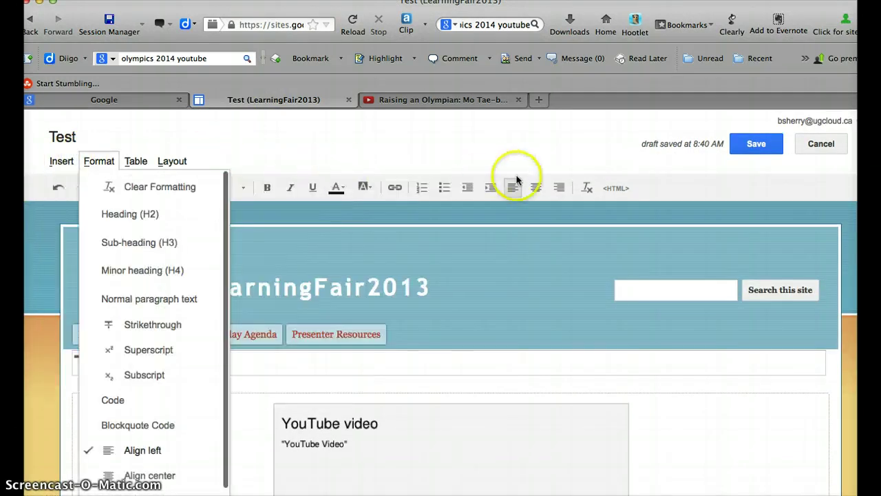
click(615, 187)
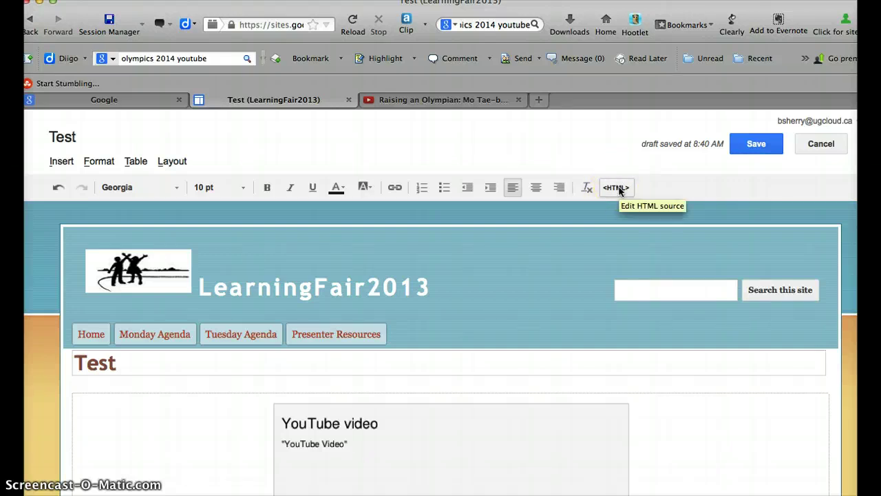
click(617, 188)
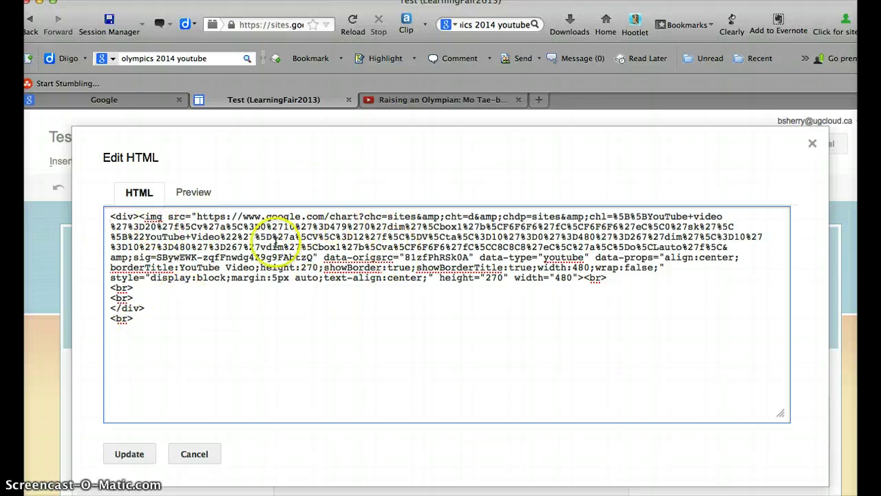
Paste the 560 × 315 iframe code below the existing video's HTML and apply the update
click(136, 325)
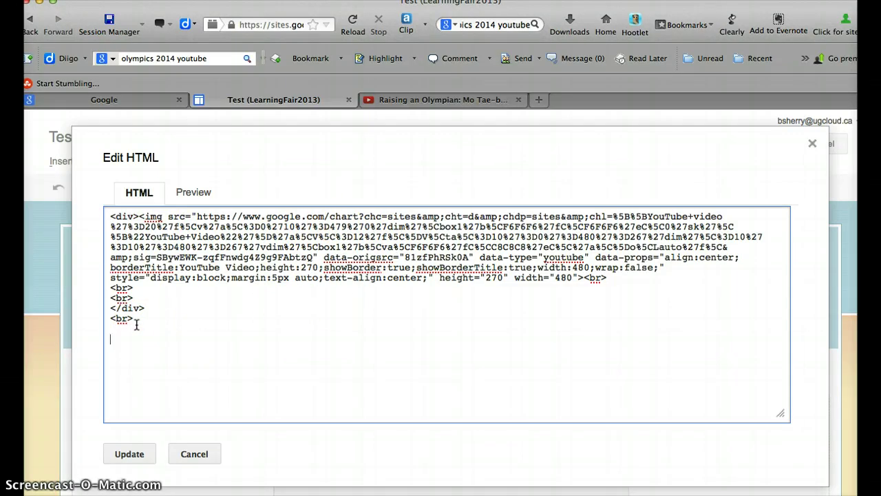
text(<iframe width="560" height="315" src="//www.youtube.com/embed/81zfPhRSk0A?rel=0" frameborder="0" allowfullscreen></iframe>)
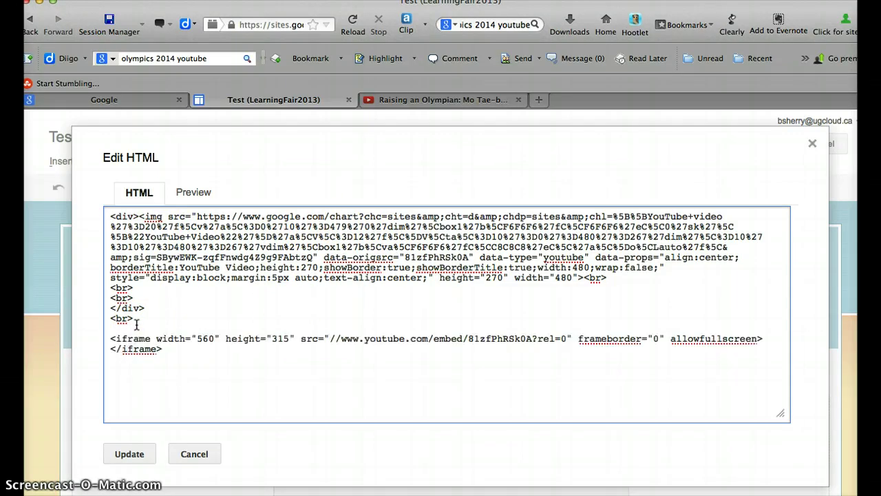
click(217, 397)
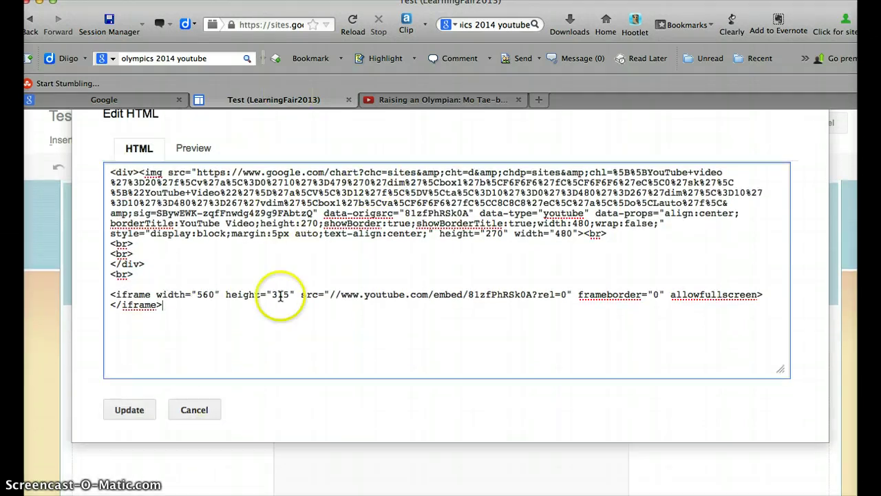
click(131, 365)
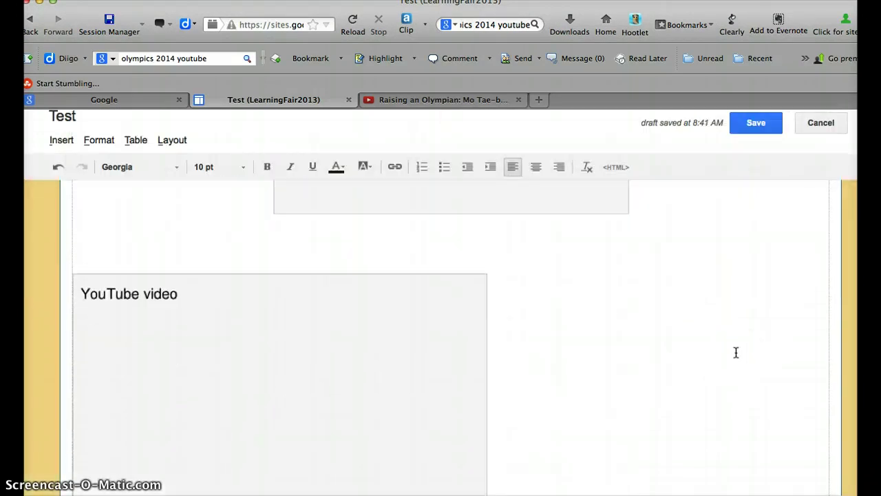
Check the second YouTube box in the editor and save the Test page with both videos
scroll(582, 374, down, 4)
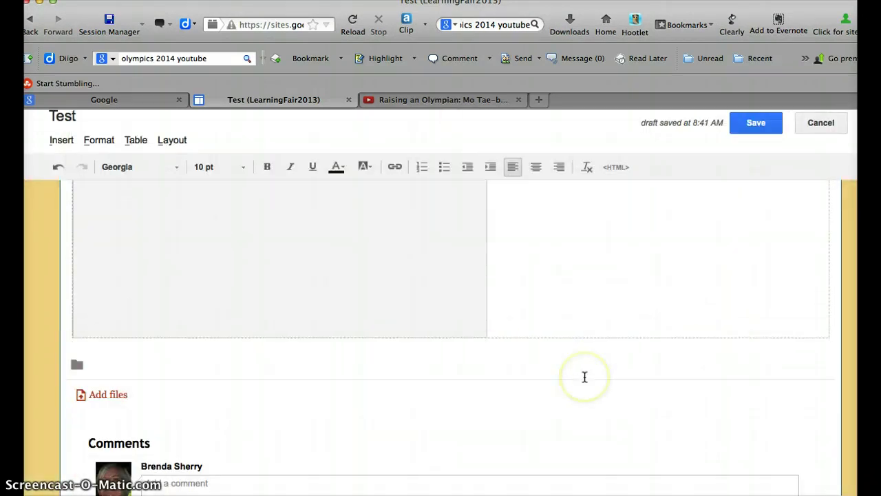
scroll(384, 293, up, 4)
scroll(496, 300, up, 3)
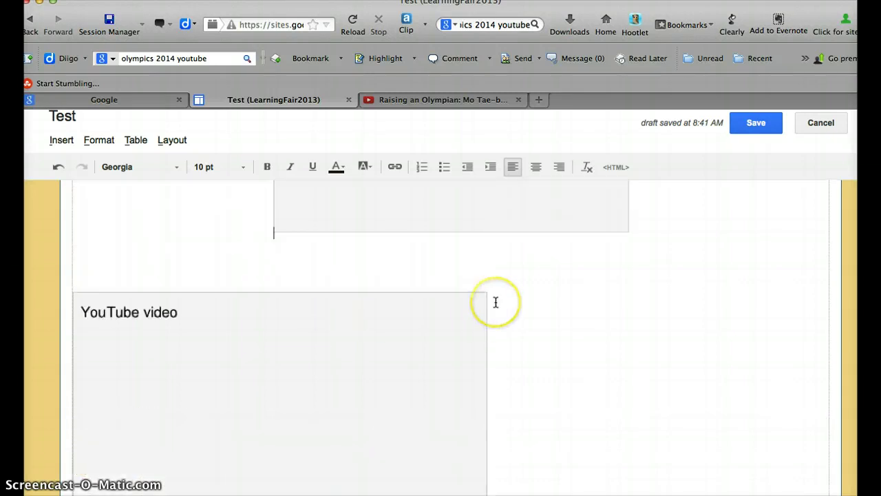
scroll(496, 301, down, 1)
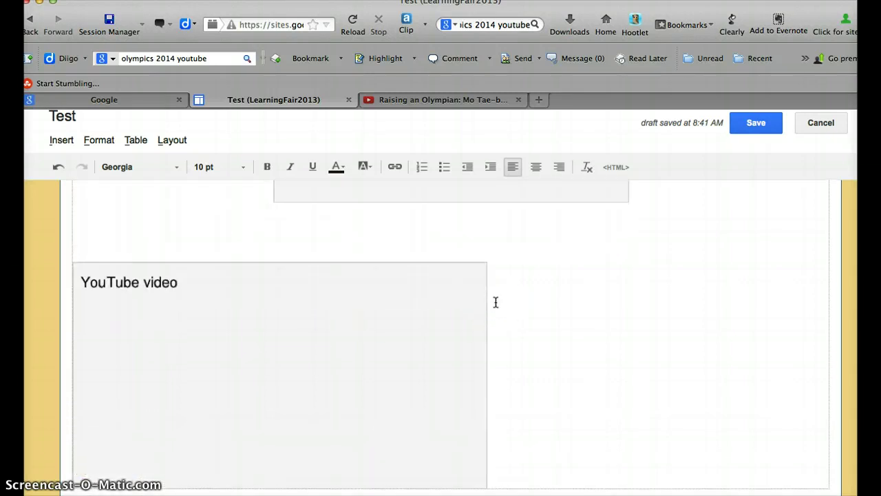
click(757, 126)
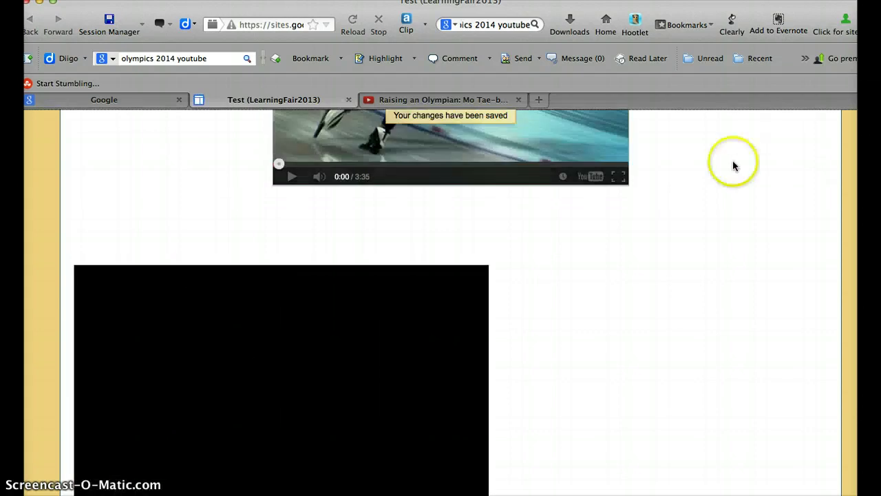
scroll(693, 212, up, 5)
scroll(692, 213, down, 3)
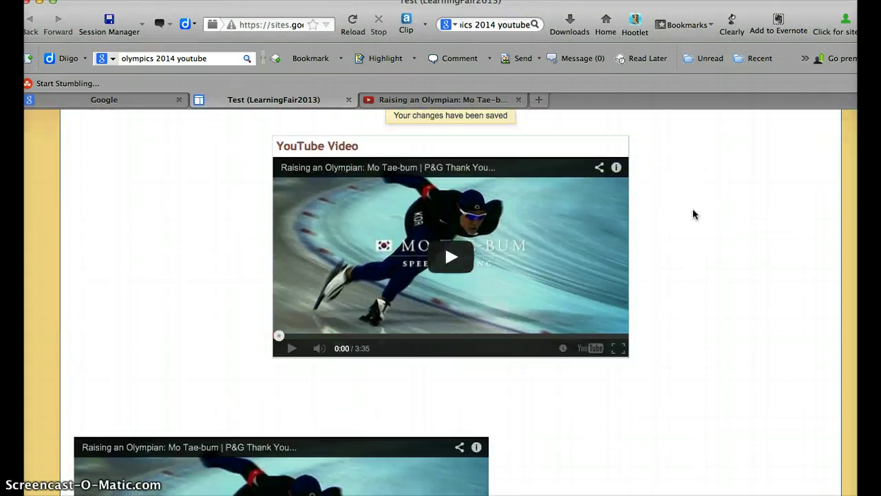
right_click(667, 230)
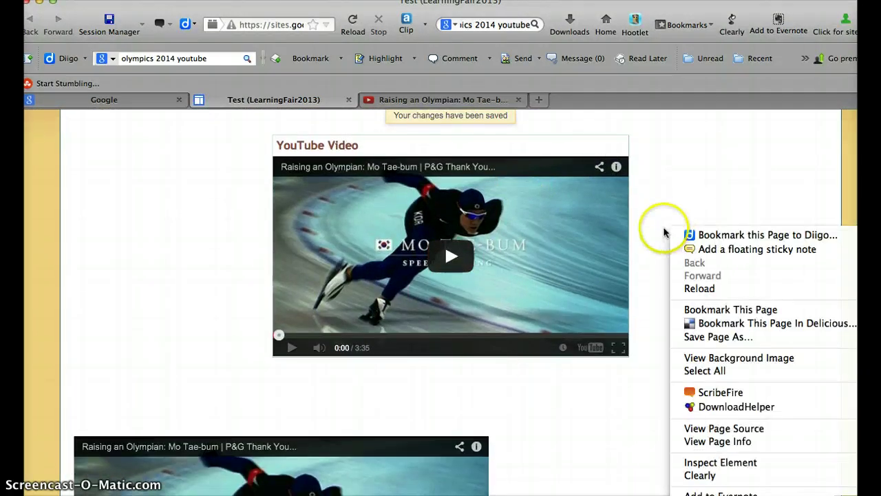
right_click(535, 405)
click(230, 330)
scroll(230, 331, down, 5)
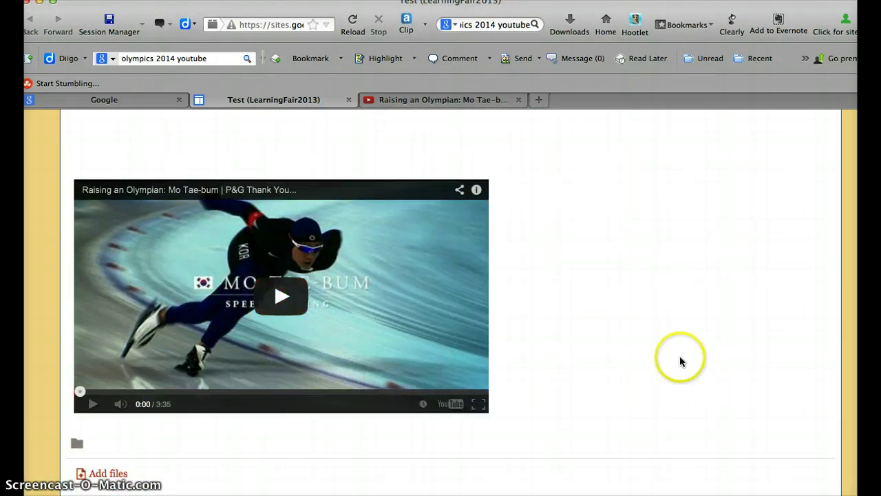
scroll(679, 362, up, 5)
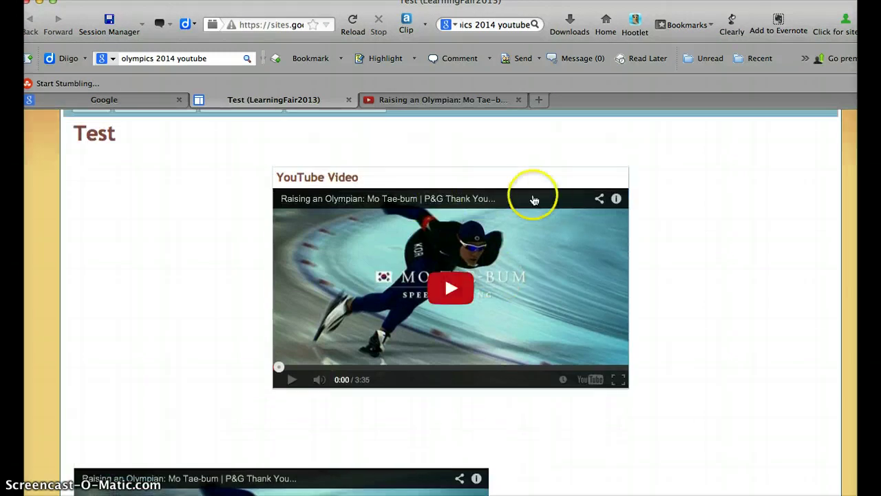
scroll(679, 276, down, 1)
scroll(680, 276, up, 3)
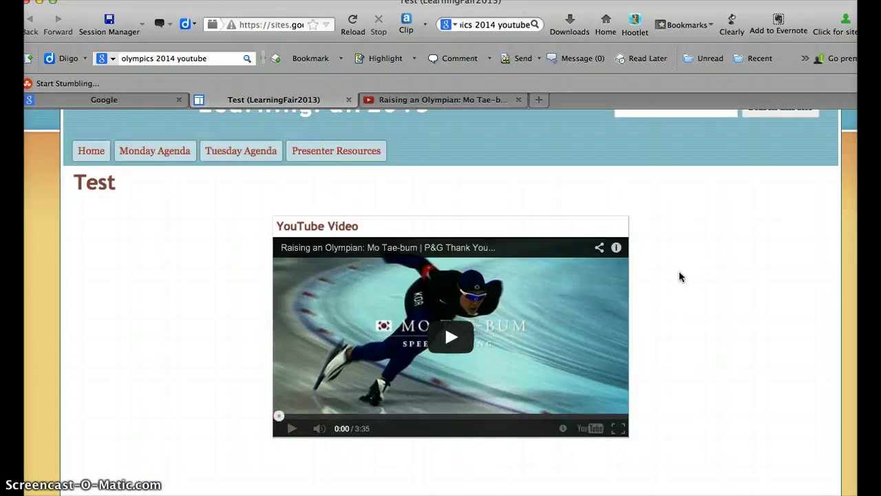
scroll(679, 276, down, 6)
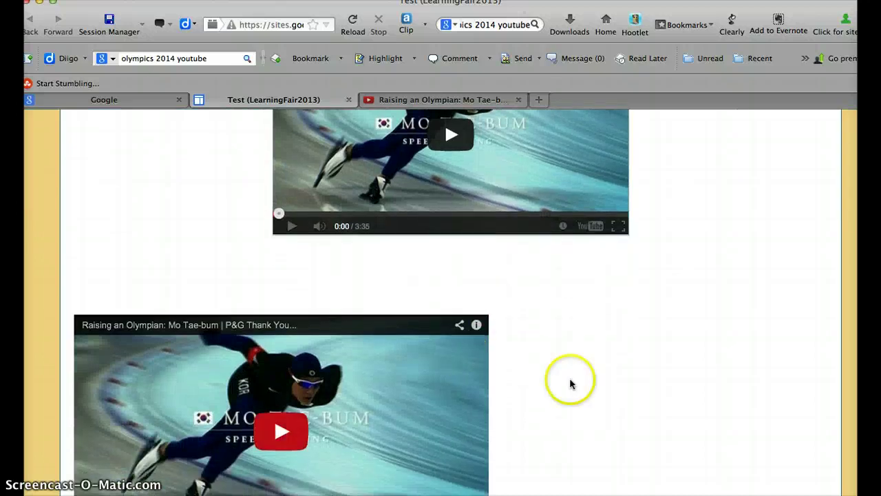
scroll(570, 383, down, 3)
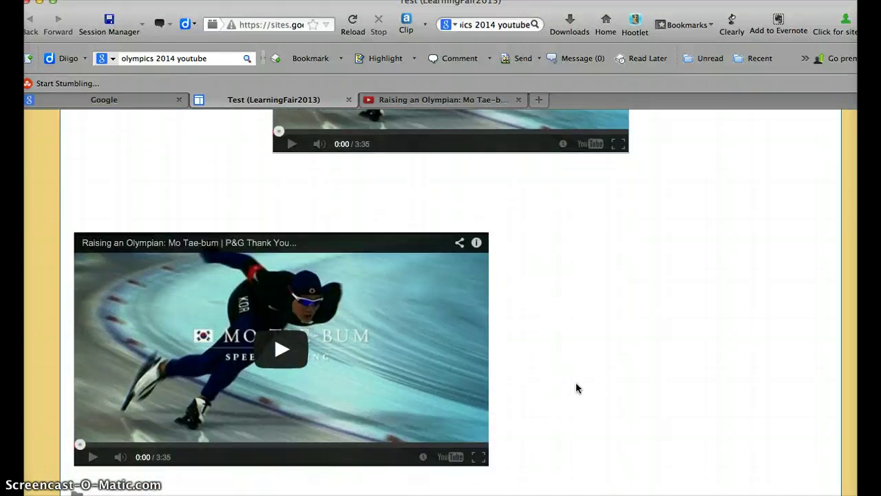
scroll(577, 389, down, 2)
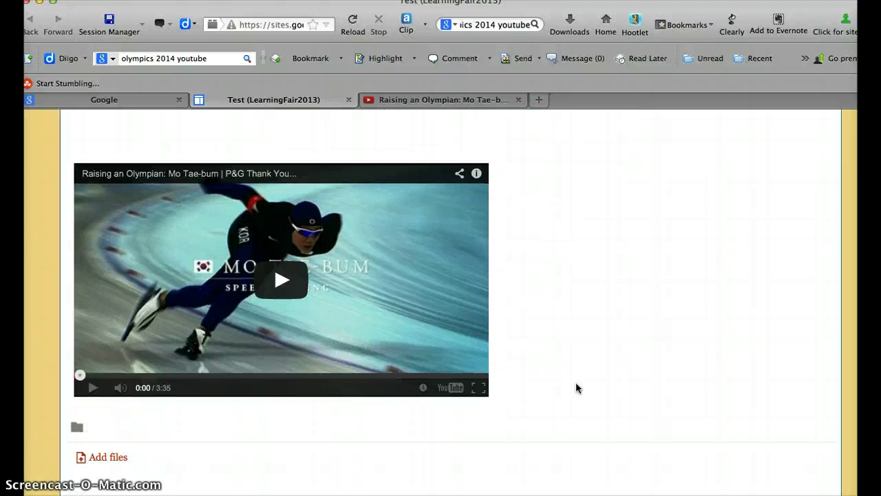
scroll(577, 388, down, 1)
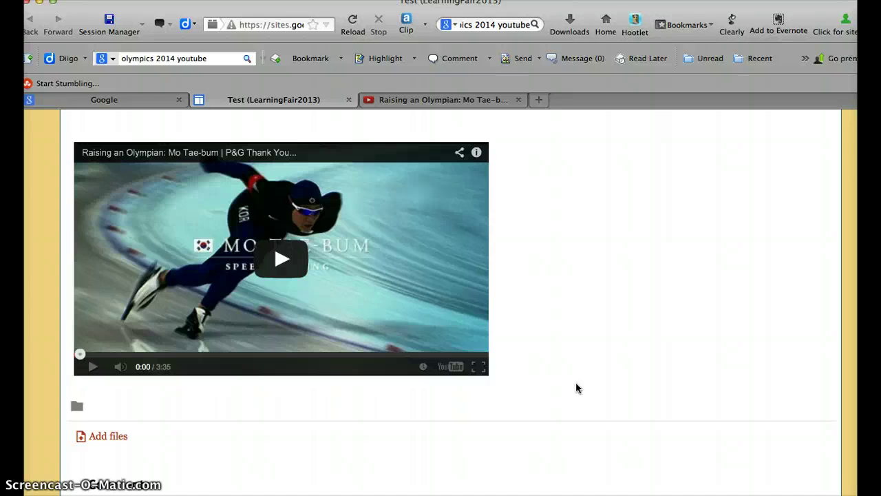
scroll(576, 388, down, 1)
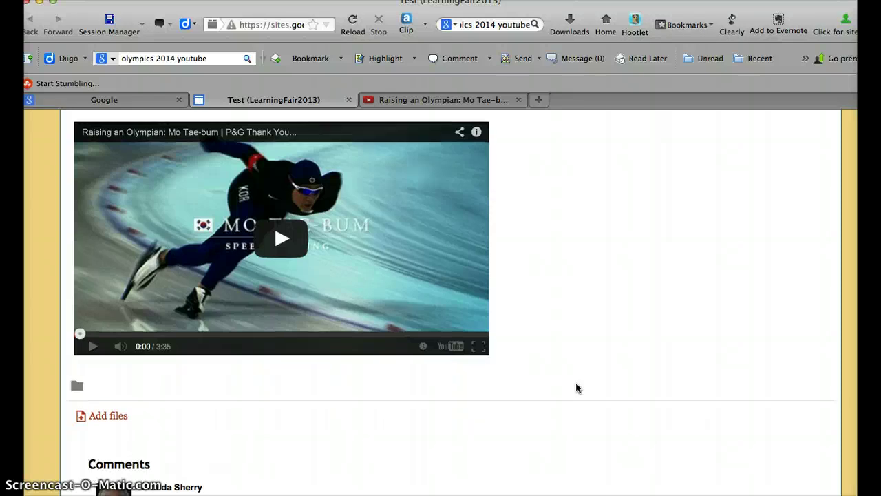
scroll(577, 389, down, 1)
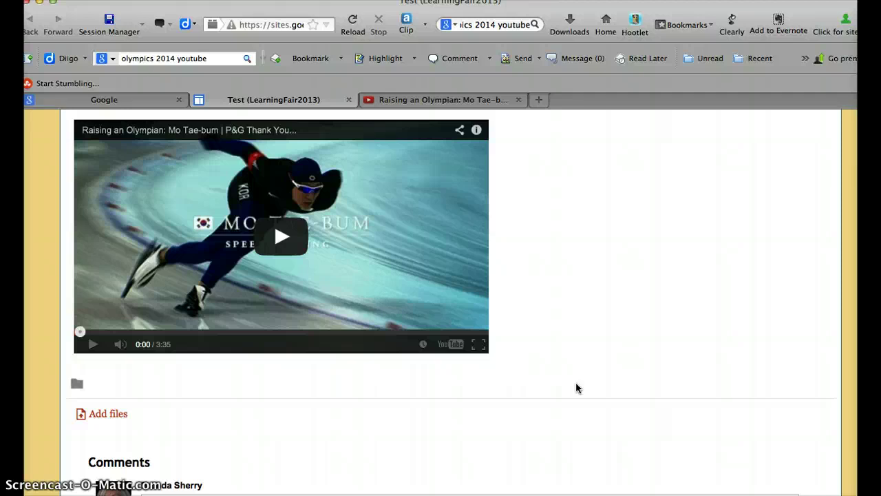
scroll(577, 389, down, 1)
scroll(577, 388, up, 3)
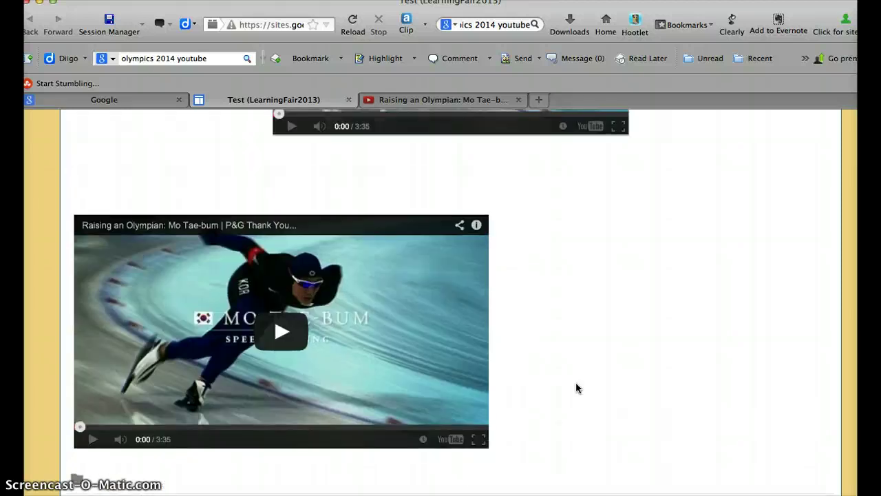
scroll(576, 389, down, 4)
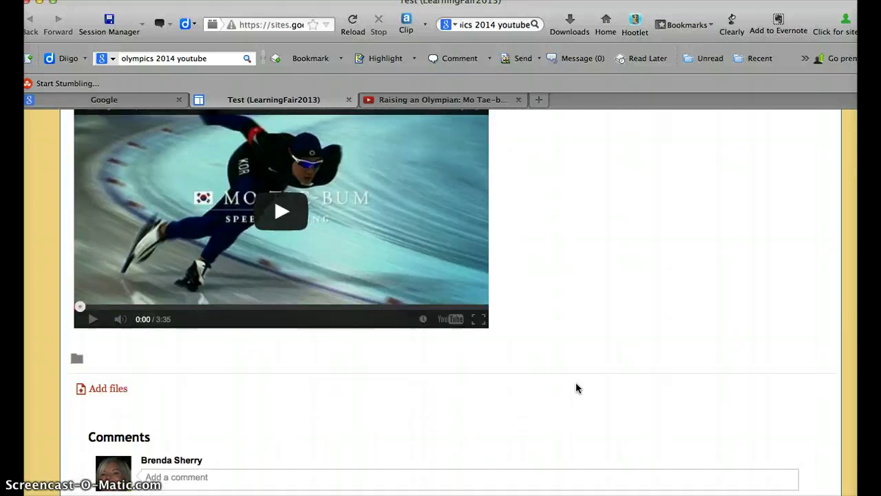
scroll(577, 388, up, 2)
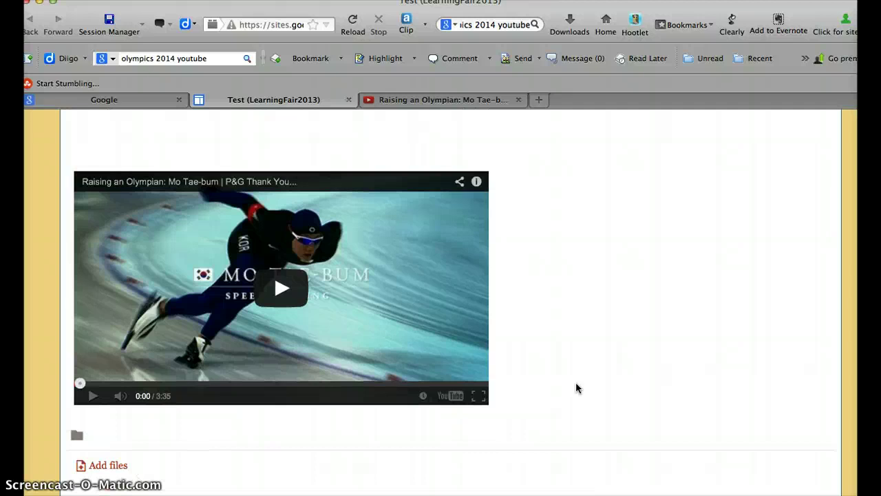
scroll(576, 384, up, 9)
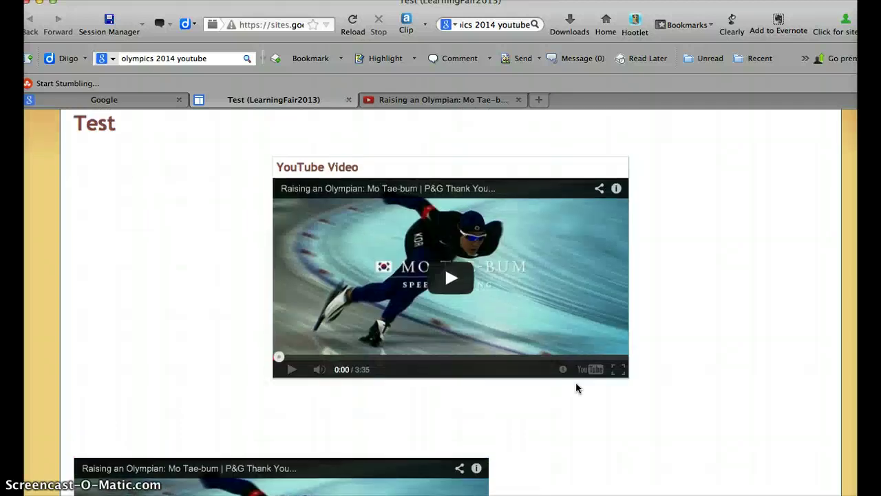